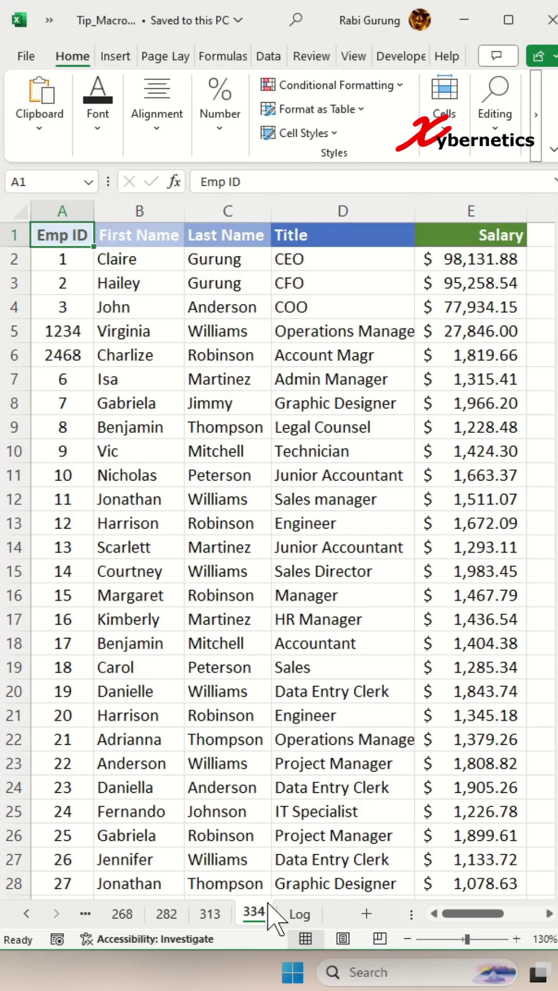
- Open the ThisWorkbook code module from the 334 sheet tab and highlight 'otp.xlsx' in the Workbook_Open code
right_click(272, 918)
click(329, 767)
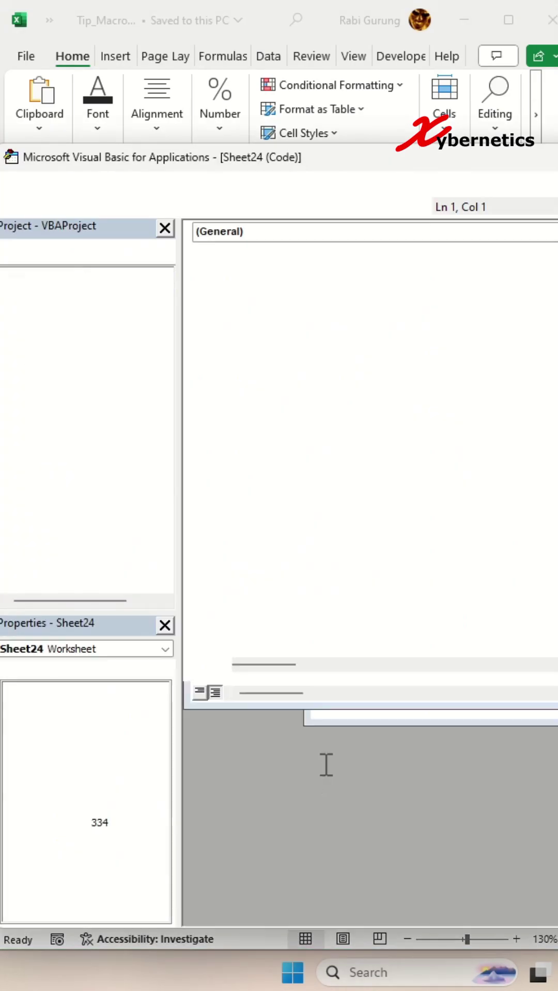
click(103, 437)
double_click(103, 438)
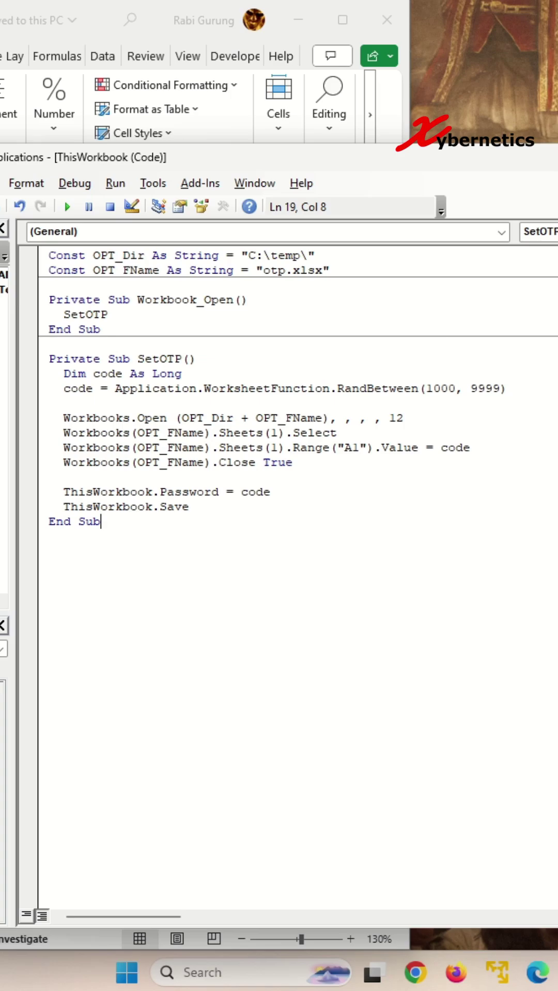
drag(258, 270, 341, 268)
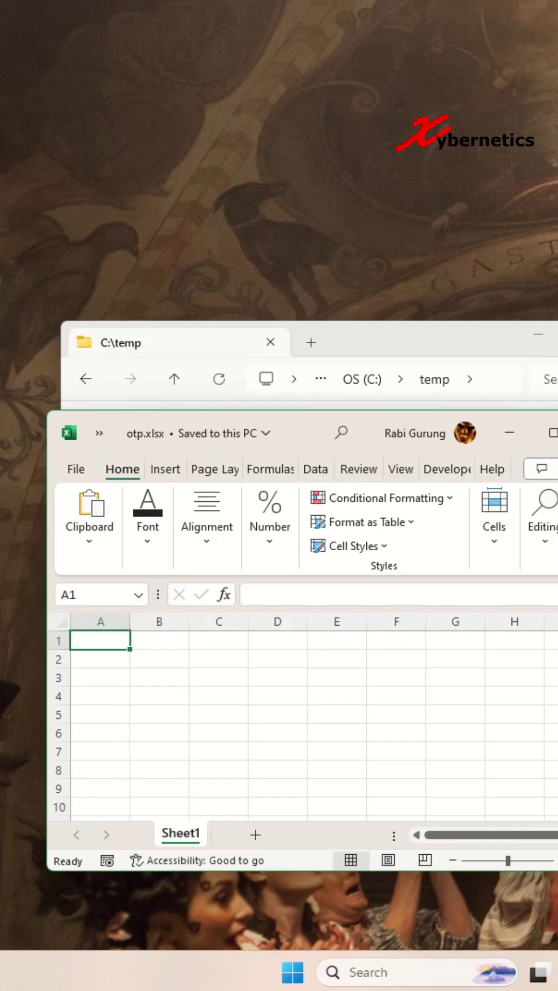
- Leave the VBA editor, move the employee workbook window to the top and enlarge it downward
drag(155, 343, 480, 330)
click(297, 438)
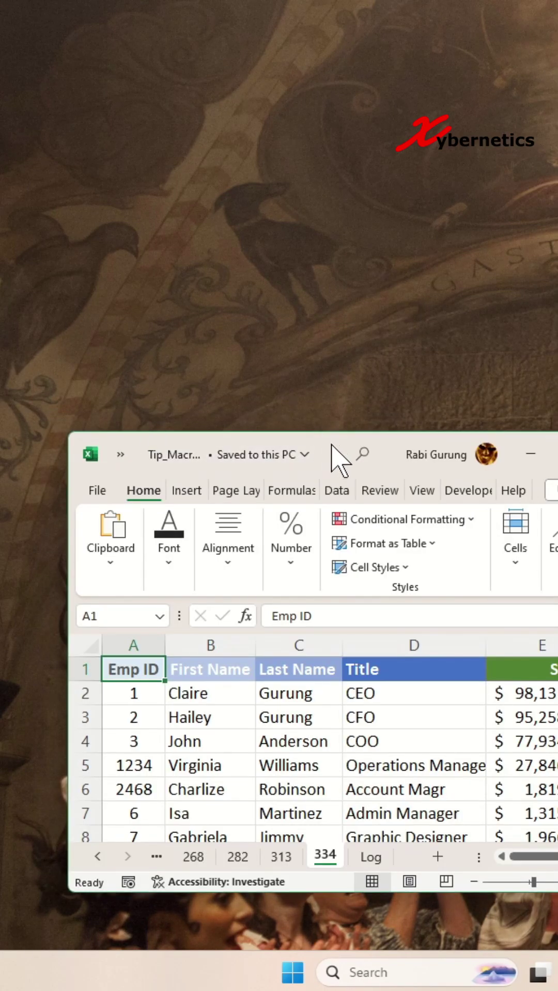
drag(338, 455, 287, 66)
drag(276, 510, 255, 867)
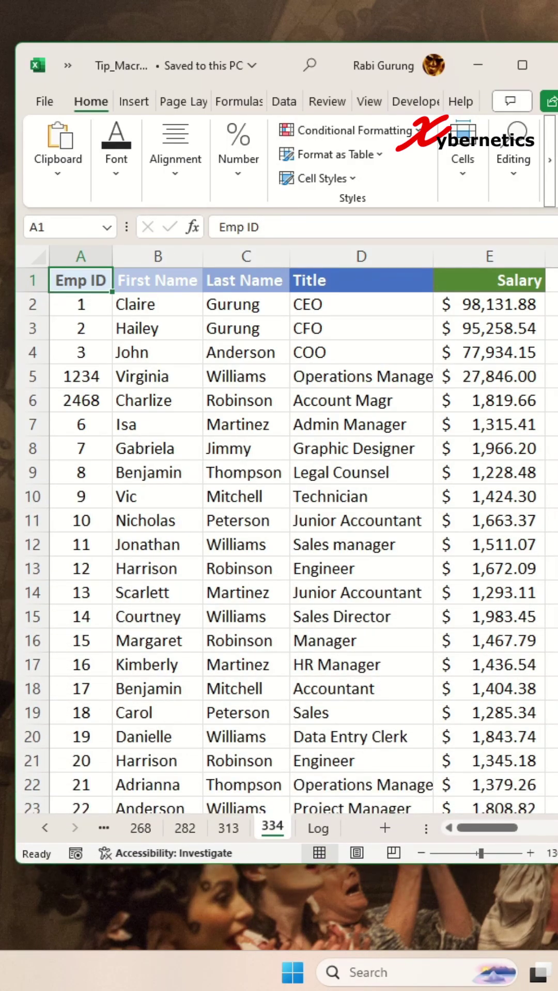
- Bring up otp.xlsx from C:\temp, shrink its window, and close the Tip_Macro employee workbook
key(alt+Tab)
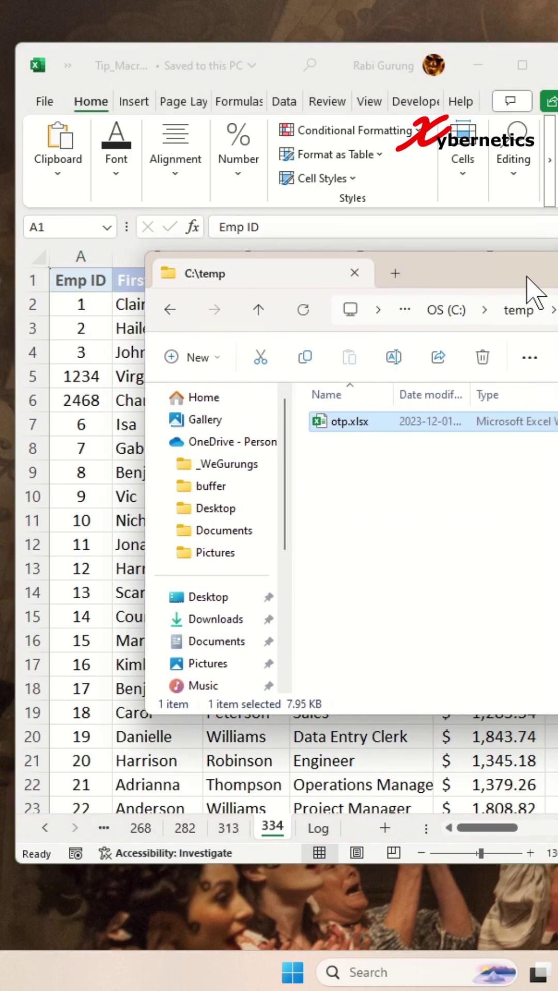
key(alt+Tab)
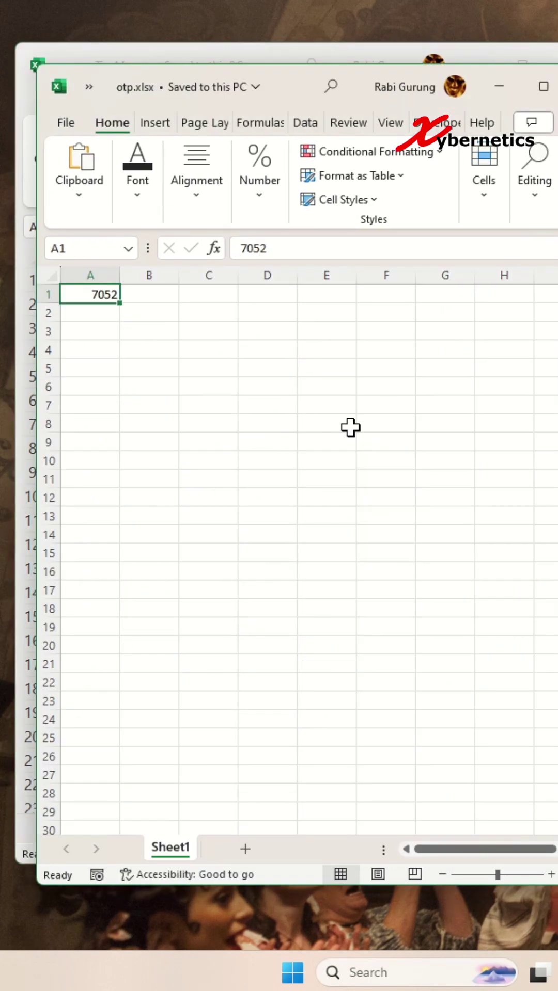
drag(279, 64, 279, 432)
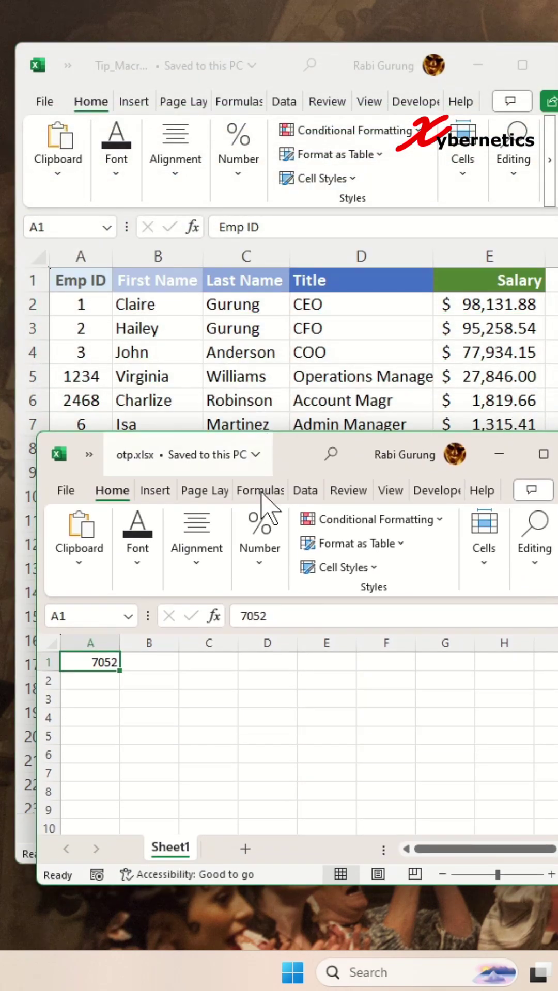
click(550, 65)
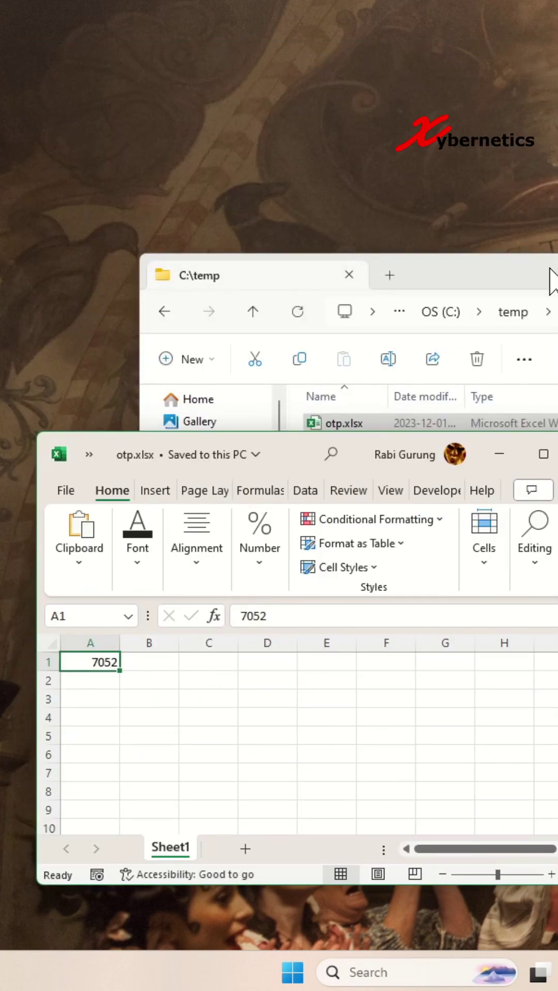
drag(325, 779, 299, 272)
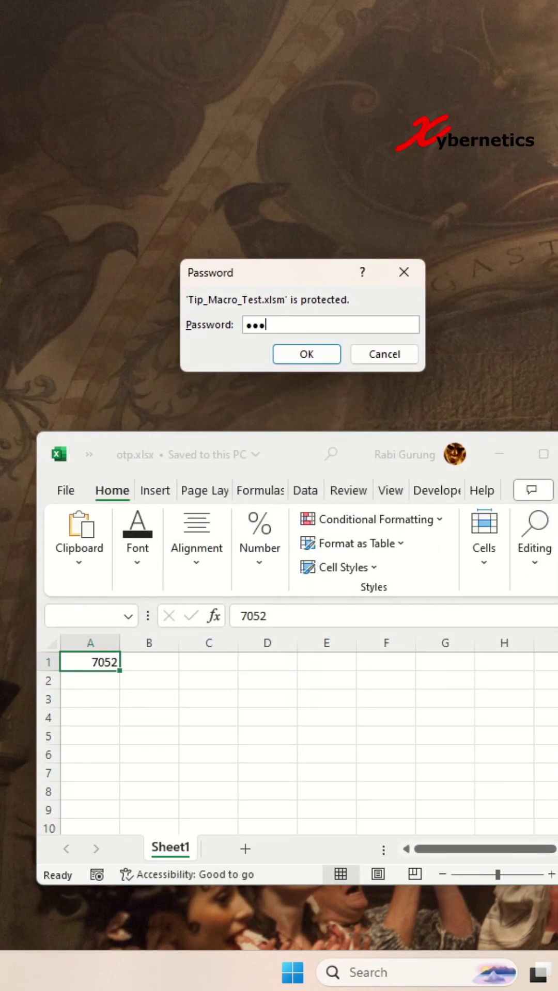
click(315, 357)
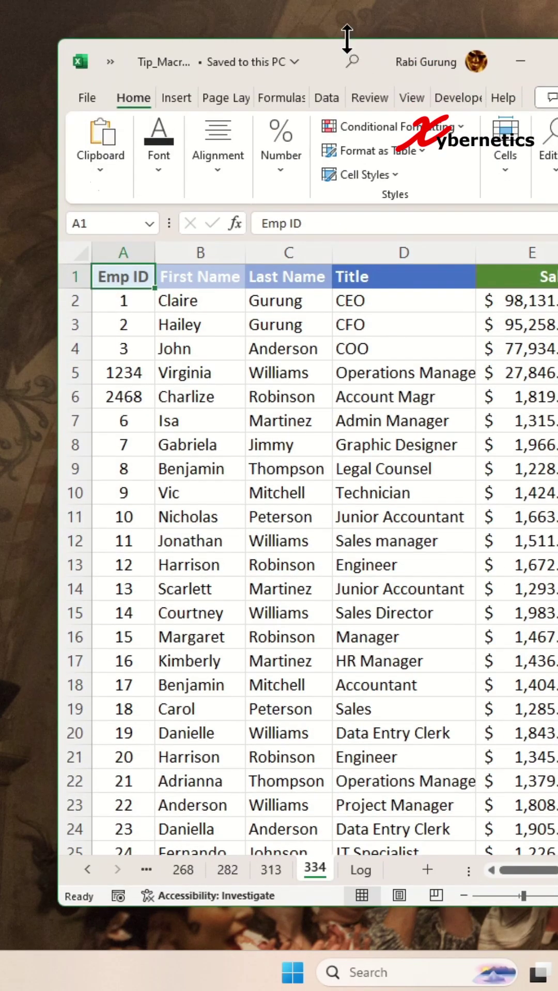